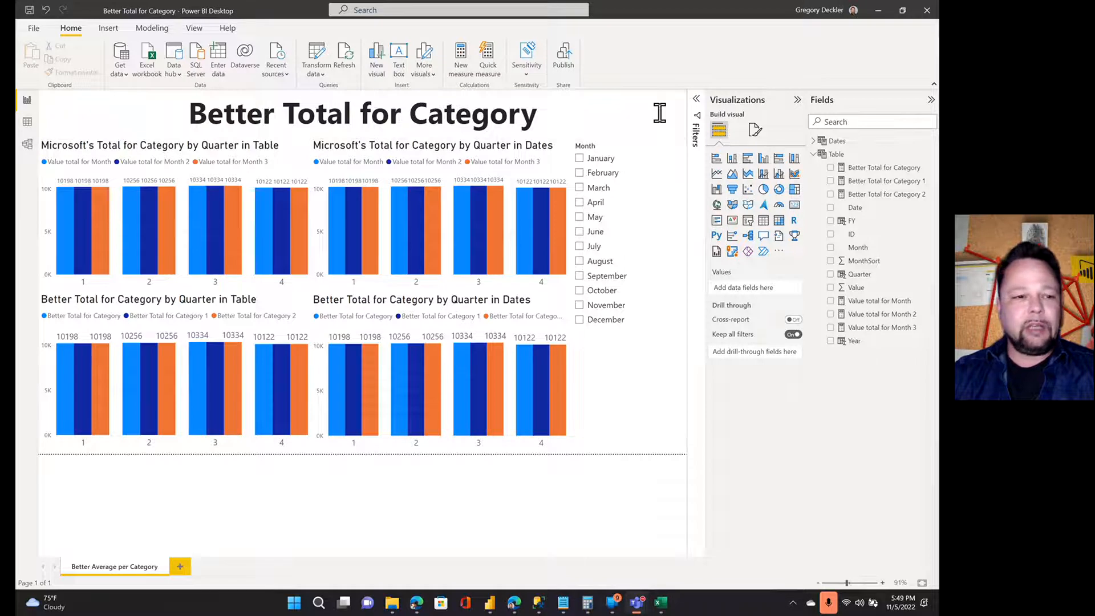
Step: Examine the rows and DAX definition of Table in the data view, returning to the report
{"action": "left_click", "coordinate": [26, 122]}
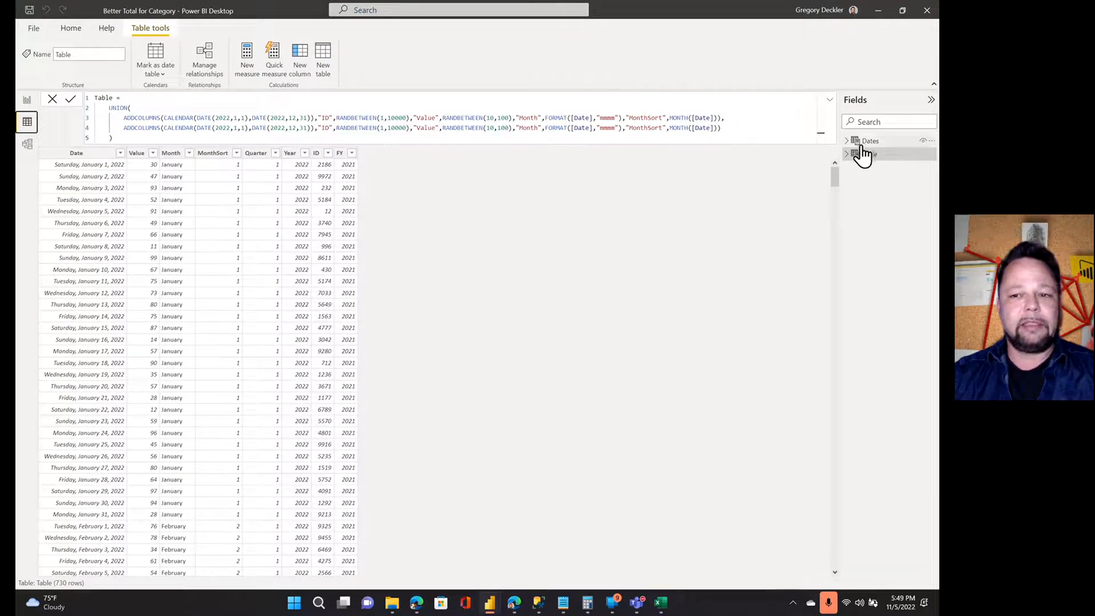
{"action": "left_click", "coordinate": [28, 102]}
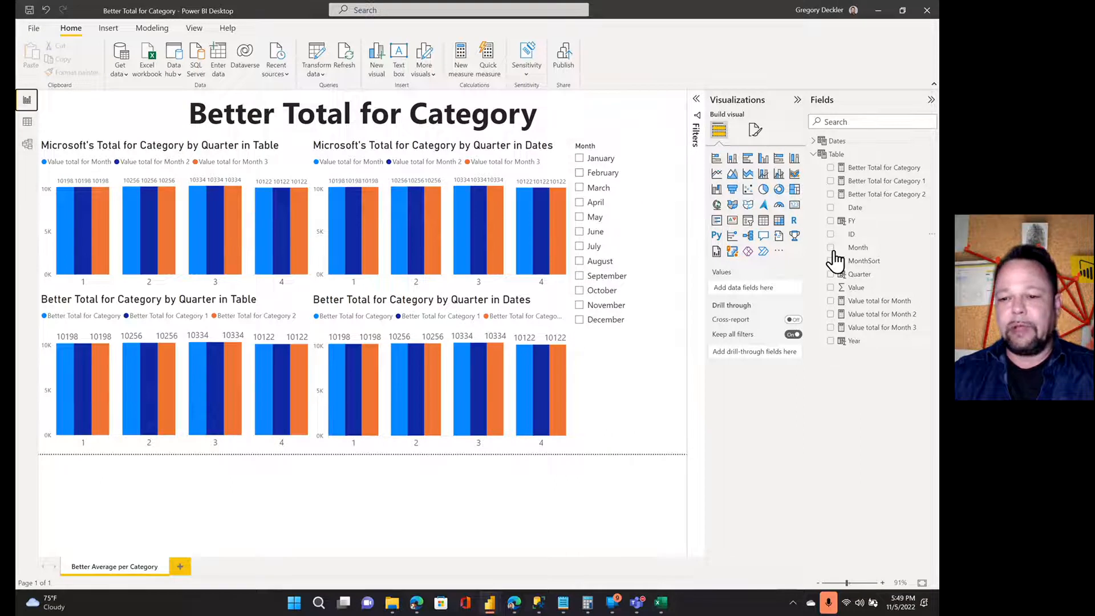
Step: Open a new quick measure for Table and review the available calculations, including the Totals group
{"action": "right_click", "coordinate": [834, 158]}
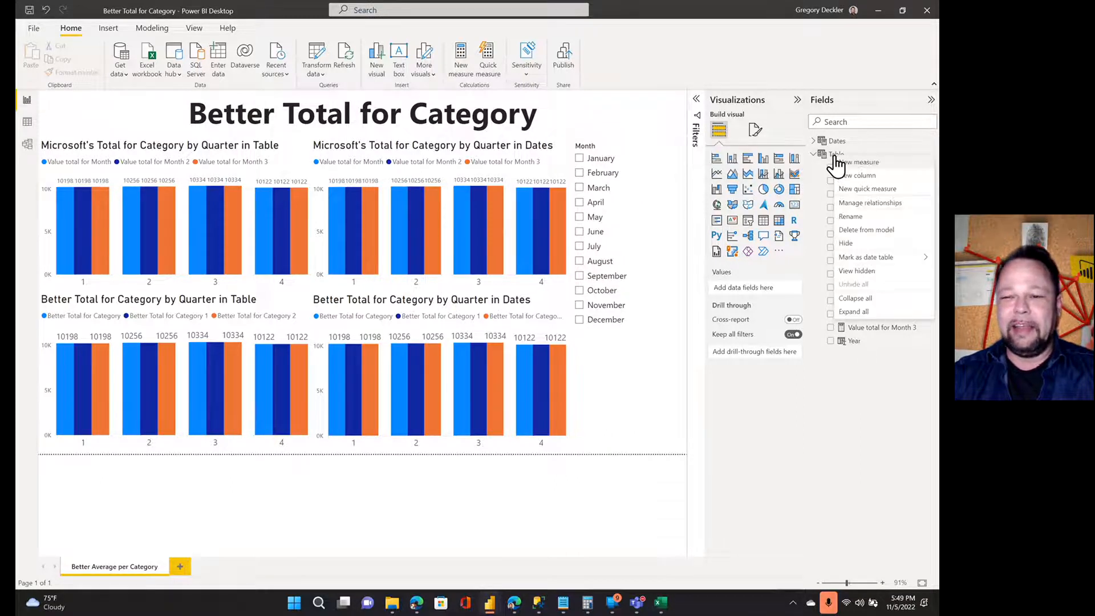
{"action": "left_click", "coordinate": [868, 191]}
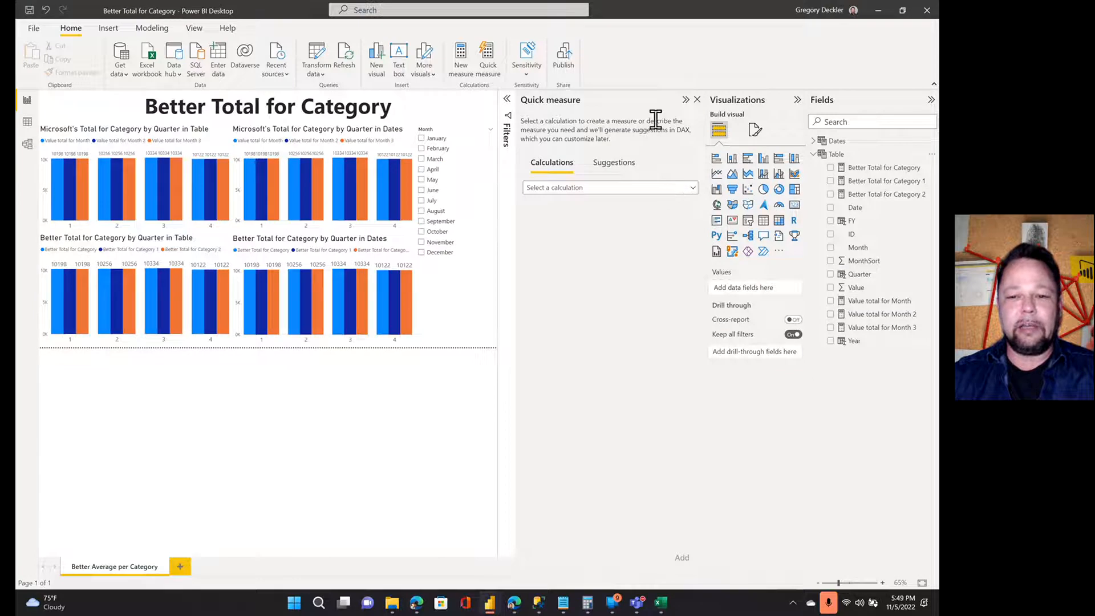
{"action": "left_click", "coordinate": [202, 28]}
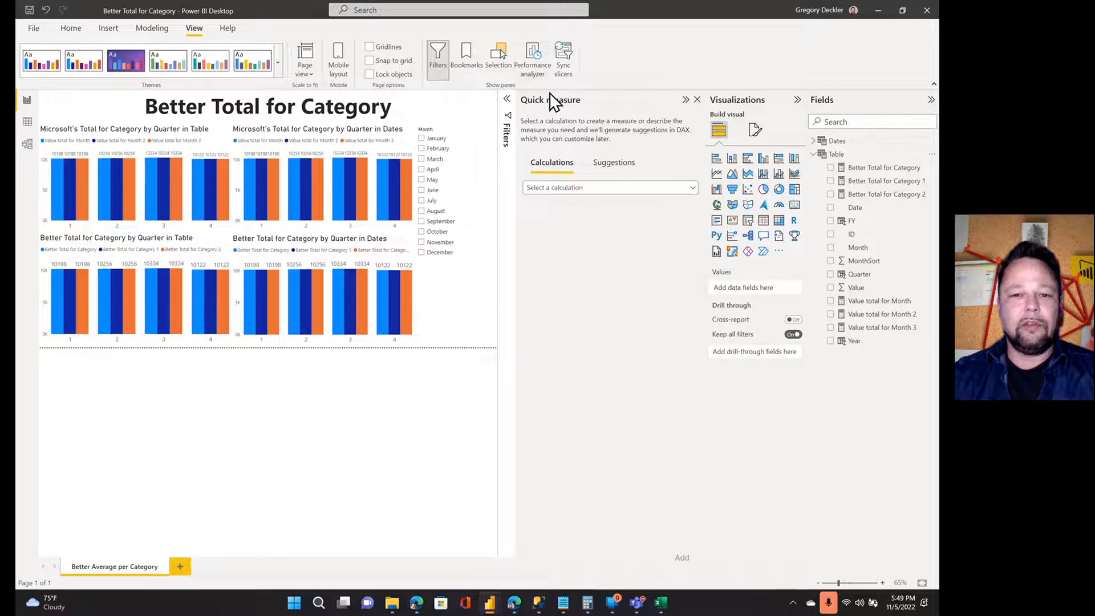
{"action": "left_click", "coordinate": [70, 28]}
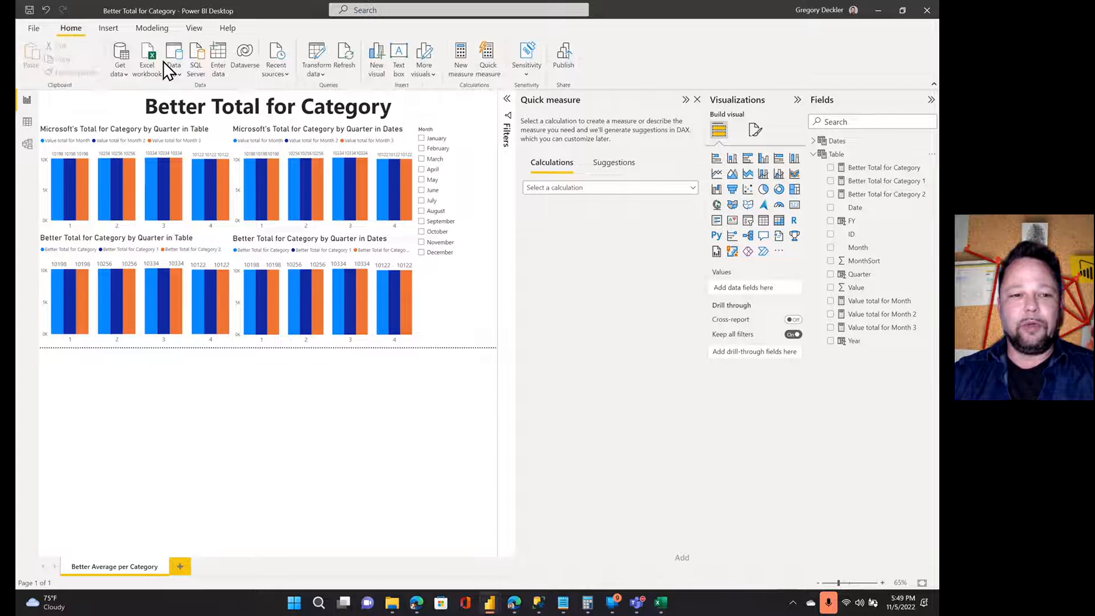
{"action": "left_click", "coordinate": [692, 187]}
{"action": "scroll", "coordinate": [686, 214], "scroll_direction": "down", "scroll_amount": 7}
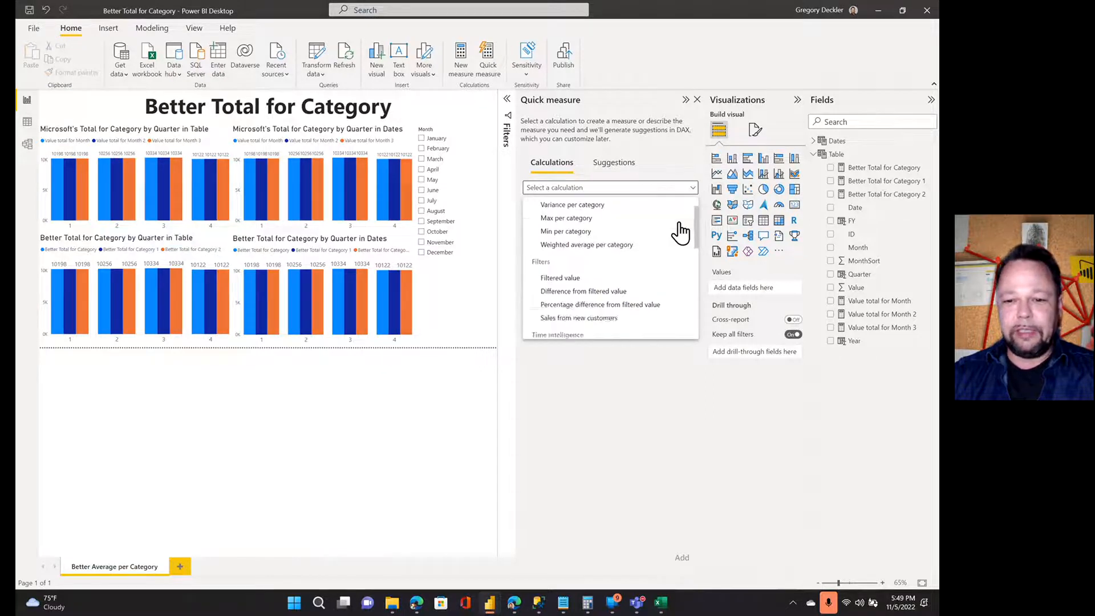
{"action": "scroll", "coordinate": [678, 231], "scroll_direction": "down", "scroll_amount": 4}
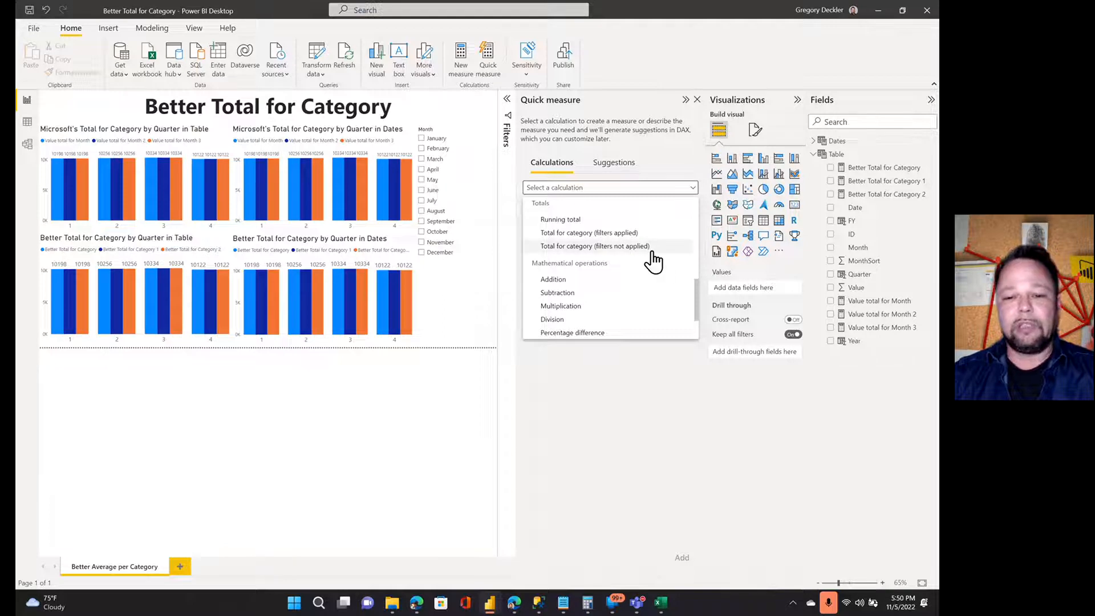
{"action": "scroll", "coordinate": [649, 256], "scroll_direction": "down", "scroll_amount": 1}
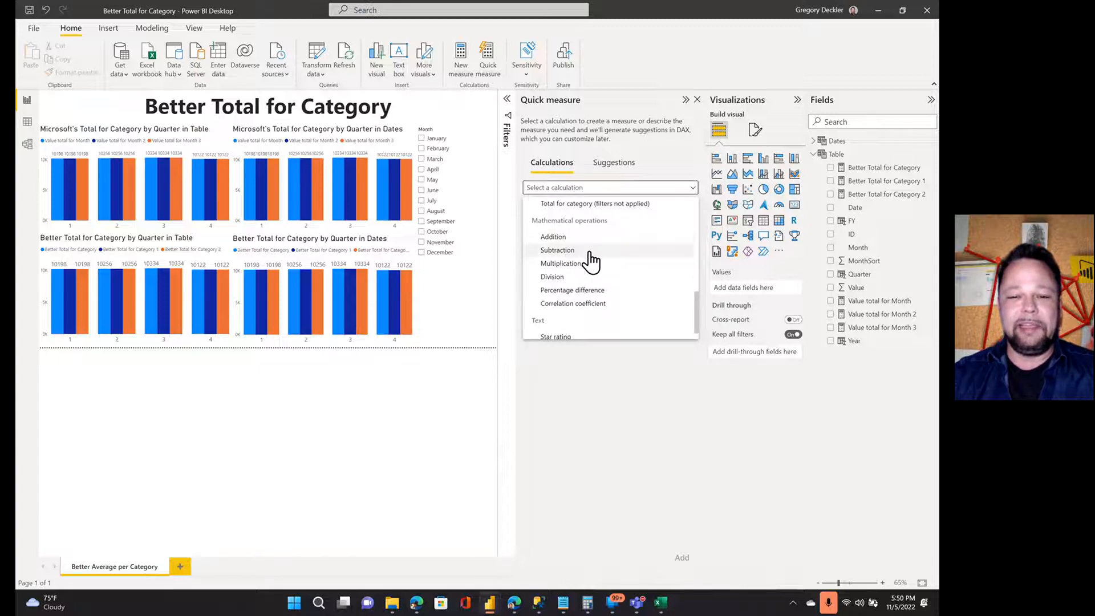
{"action": "scroll", "coordinate": [591, 255], "scroll_direction": "down", "scroll_amount": 1}
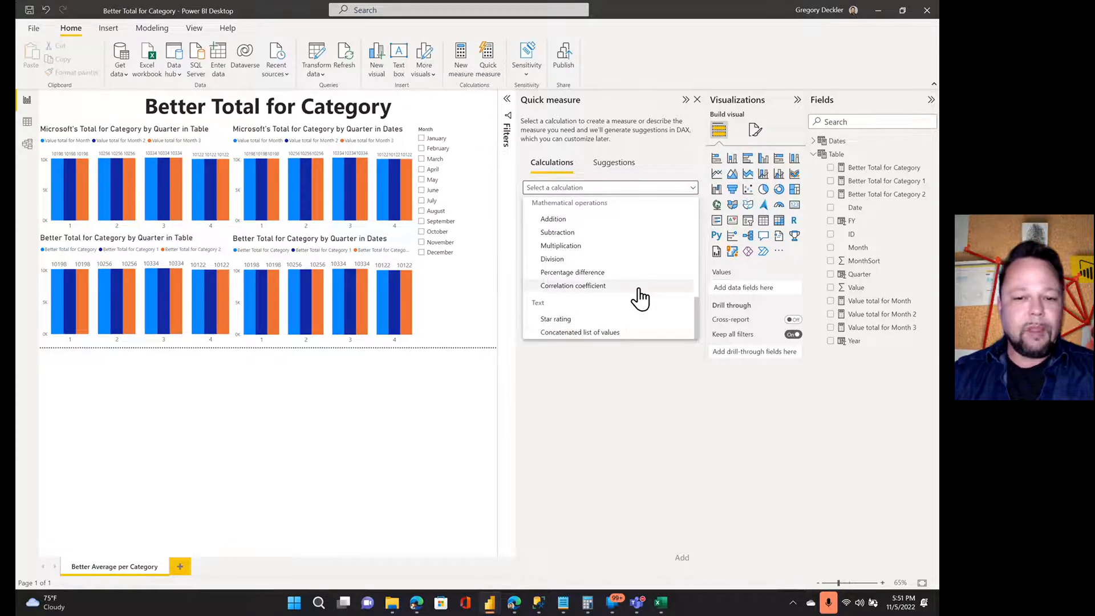
{"action": "scroll", "coordinate": [687, 291], "scroll_direction": "up", "scroll_amount": 1}
{"action": "scroll", "coordinate": [684, 288], "scroll_direction": "up", "scroll_amount": 2}
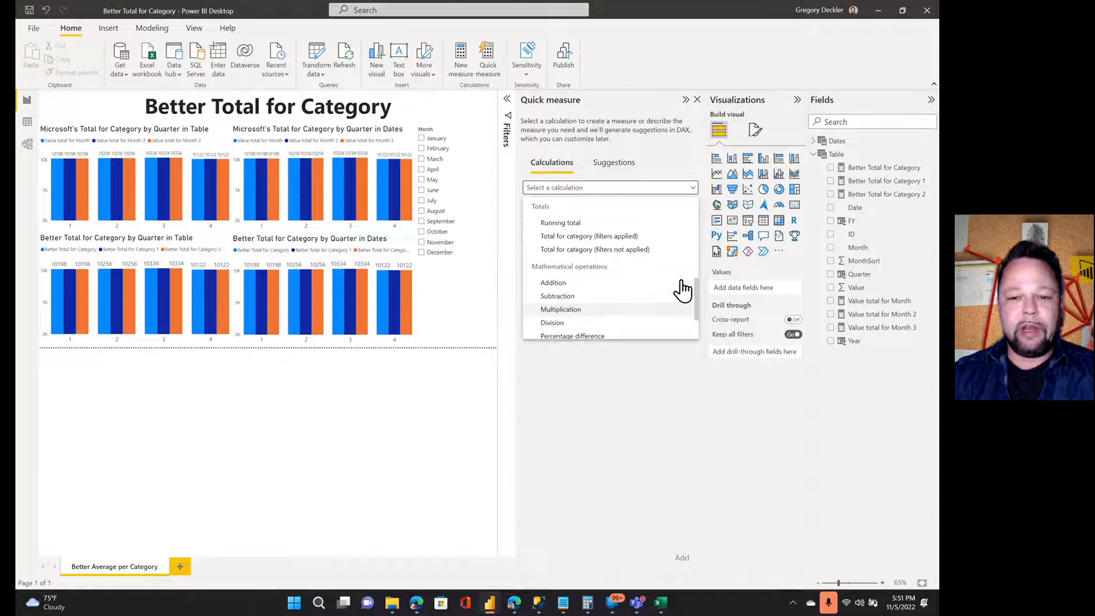
Step: Configure Total for category (filters applied) with Sum of Value as base value and the Dates table's Month as category, closing it without adding
{"action": "left_click", "coordinate": [602, 245]}
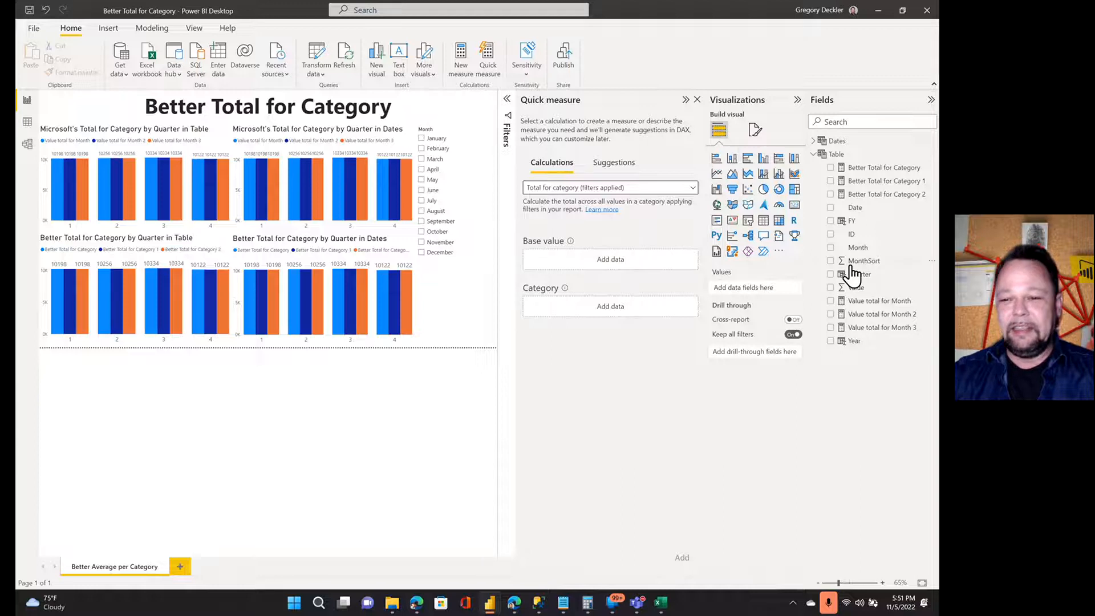
{"action": "left_click_drag", "start_coordinate": [856, 287], "coordinate": [594, 269]}
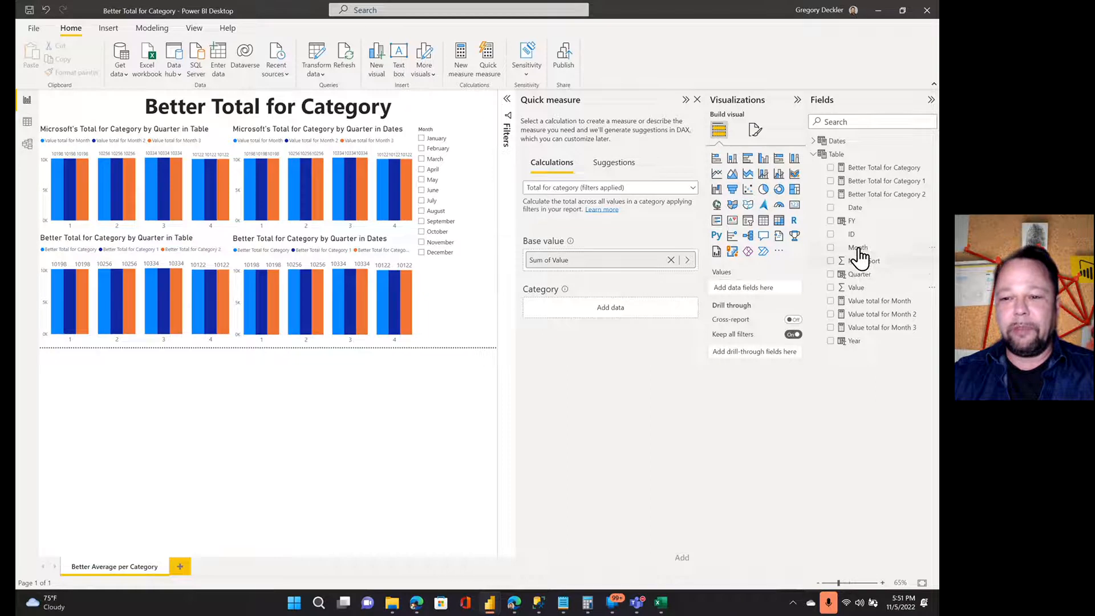
{"action": "left_click", "coordinate": [813, 141]}
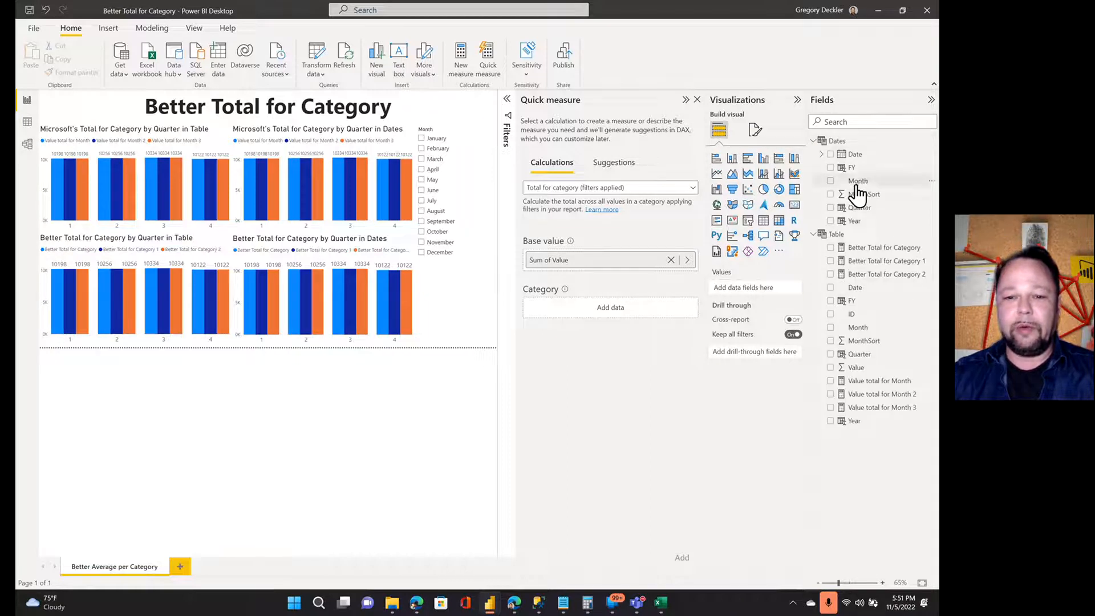
{"action": "left_click_drag", "start_coordinate": [856, 184], "coordinate": [595, 315]}
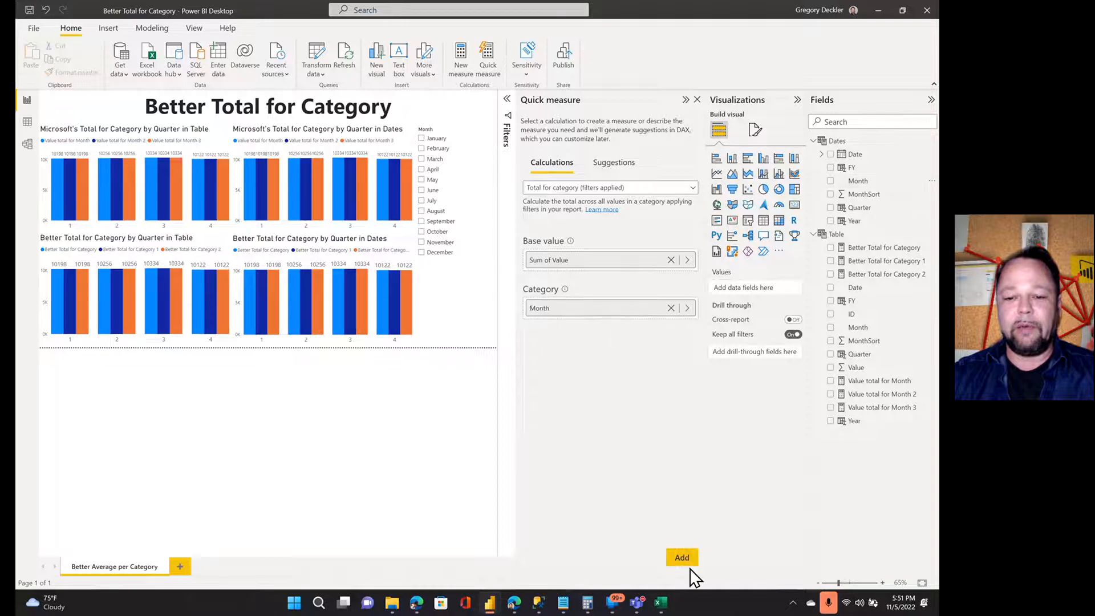
{"action": "left_click", "coordinate": [697, 101]}
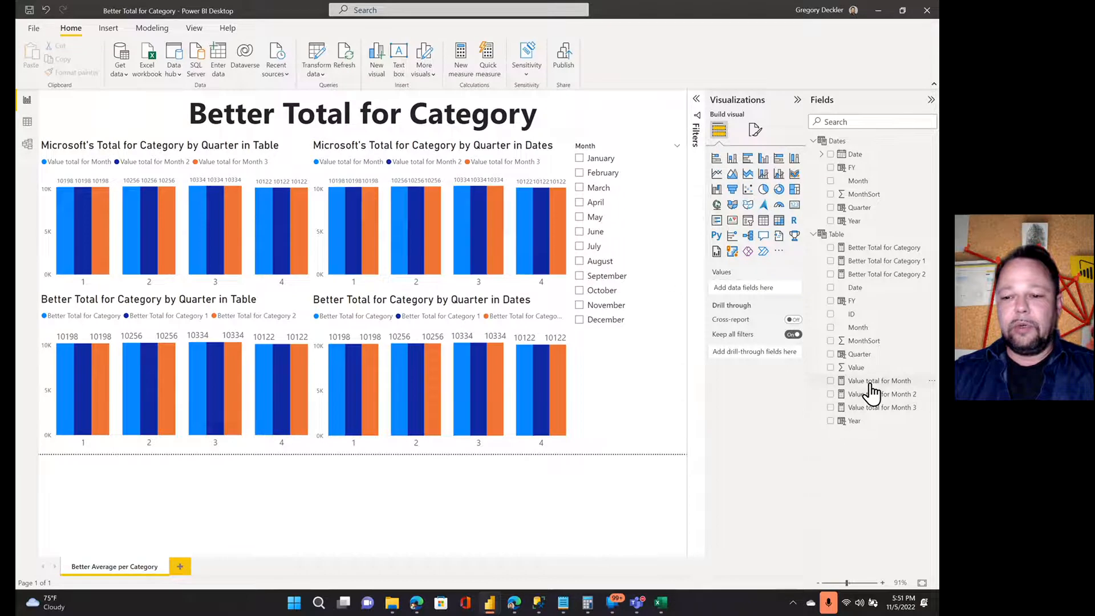
Step: Examine the DAX formulas of Value total for Month, Value total for Month 2 and Value total for Month 3 against Microsoft's charts
{"action": "left_click", "coordinate": [879, 382]}
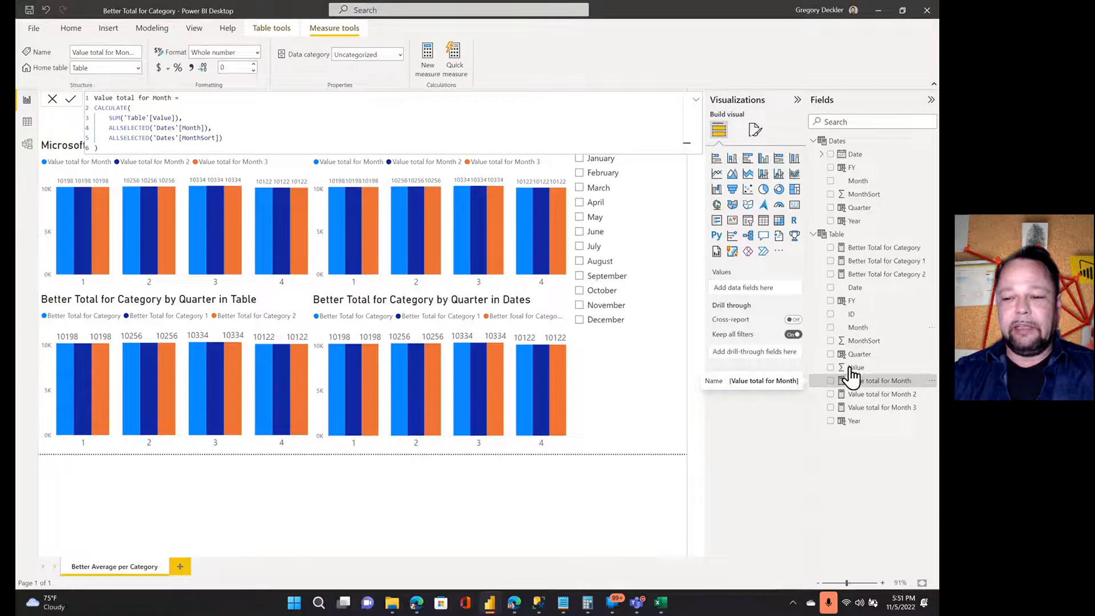
{"action": "left_click", "coordinate": [878, 396], "text": "ctrl"}
{"action": "left_click", "coordinate": [877, 396]}
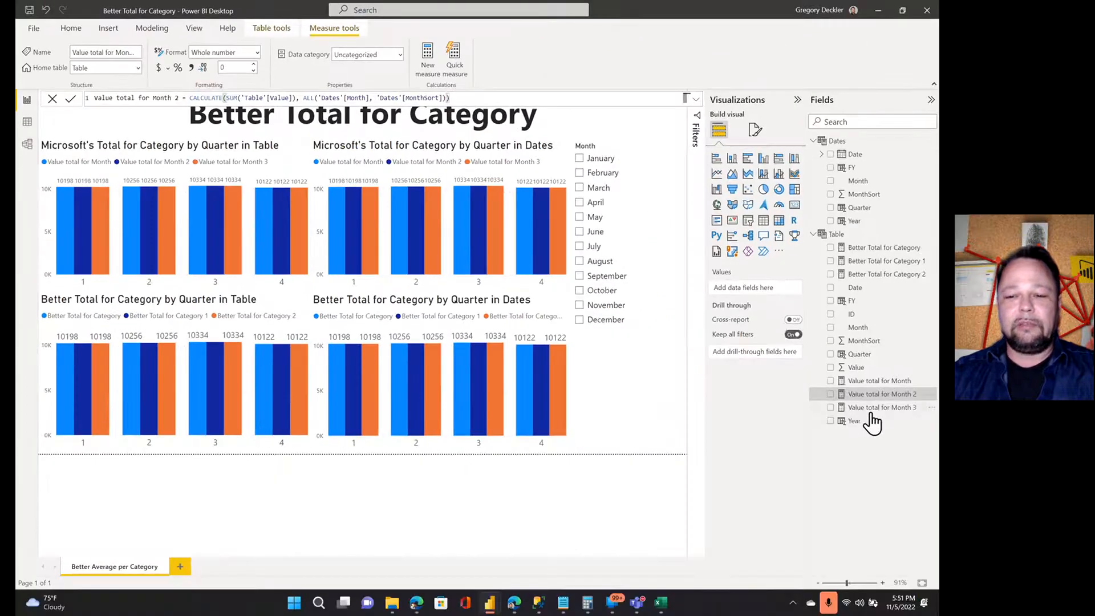
{"action": "left_click", "coordinate": [872, 407]}
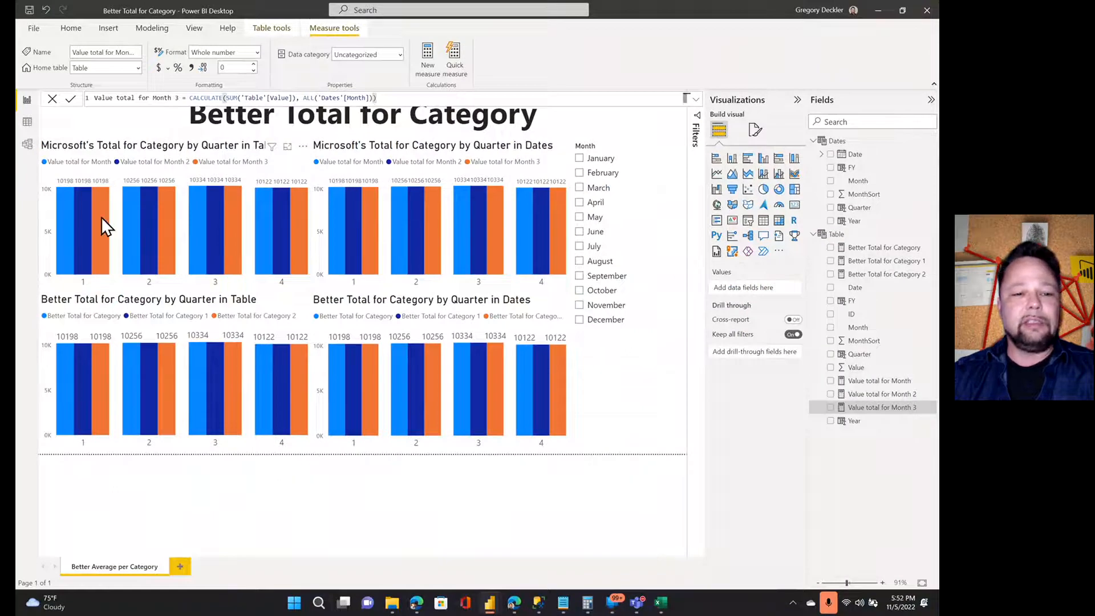
{"action": "mouse_move", "coordinate": [553, 216]}
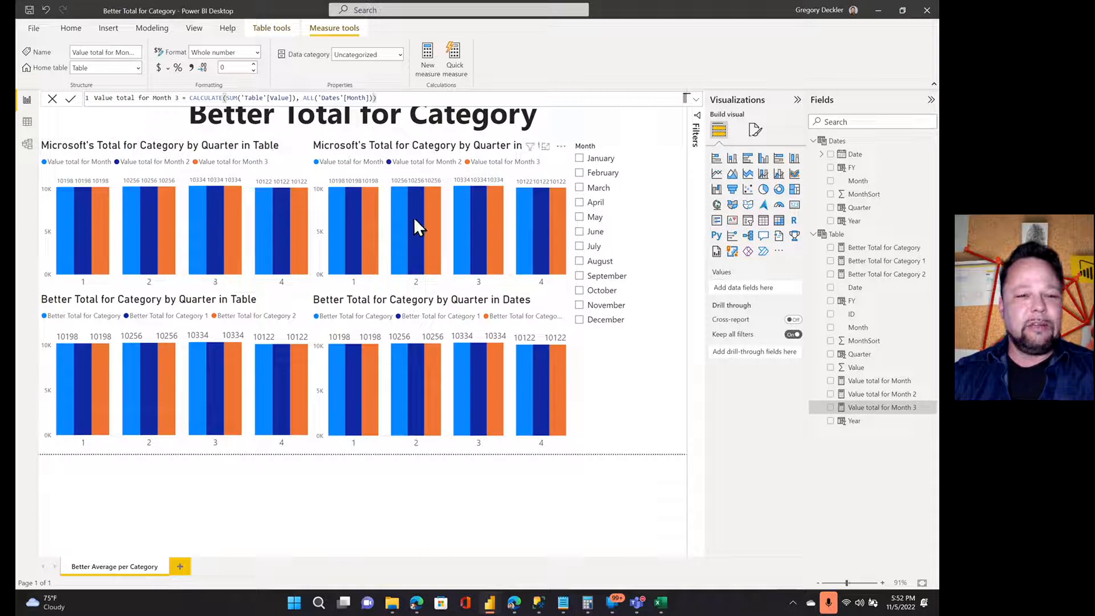
{"action": "mouse_move", "coordinate": [416, 219]}
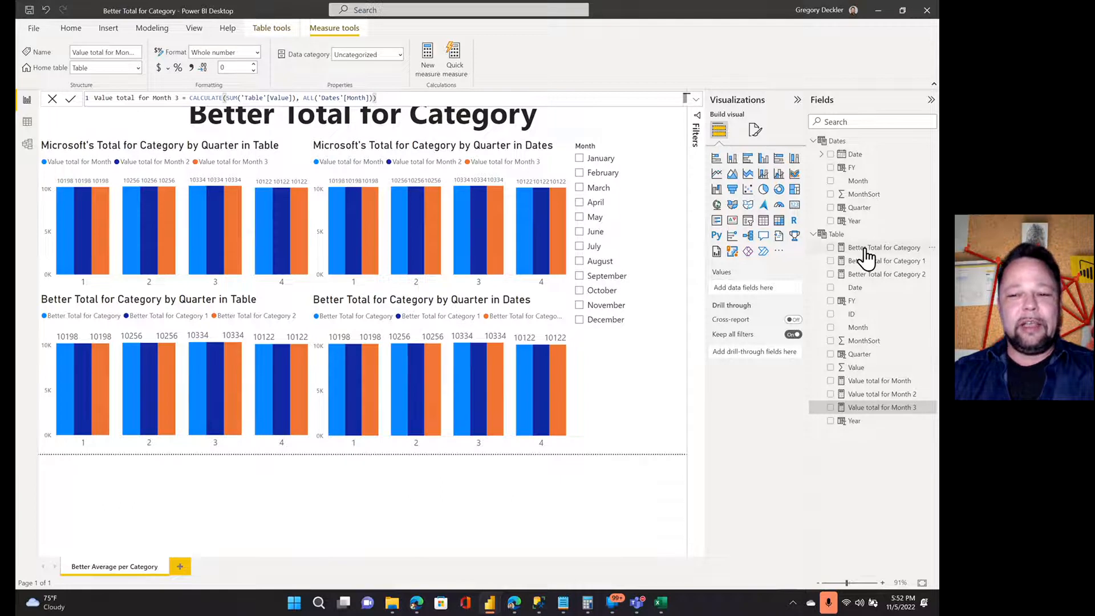
Step: Examine the DAX formulas of Better Total for Category, Better Total for Category 1 and Better Total for Category 2
{"action": "left_click", "coordinate": [865, 250]}
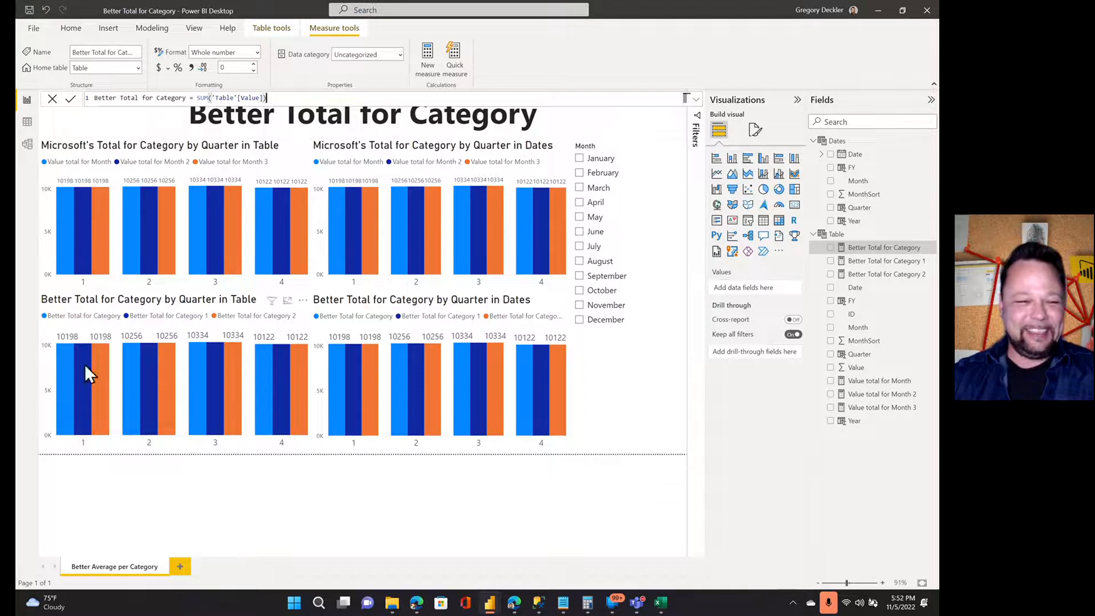
{"action": "left_click", "coordinate": [865, 264]}
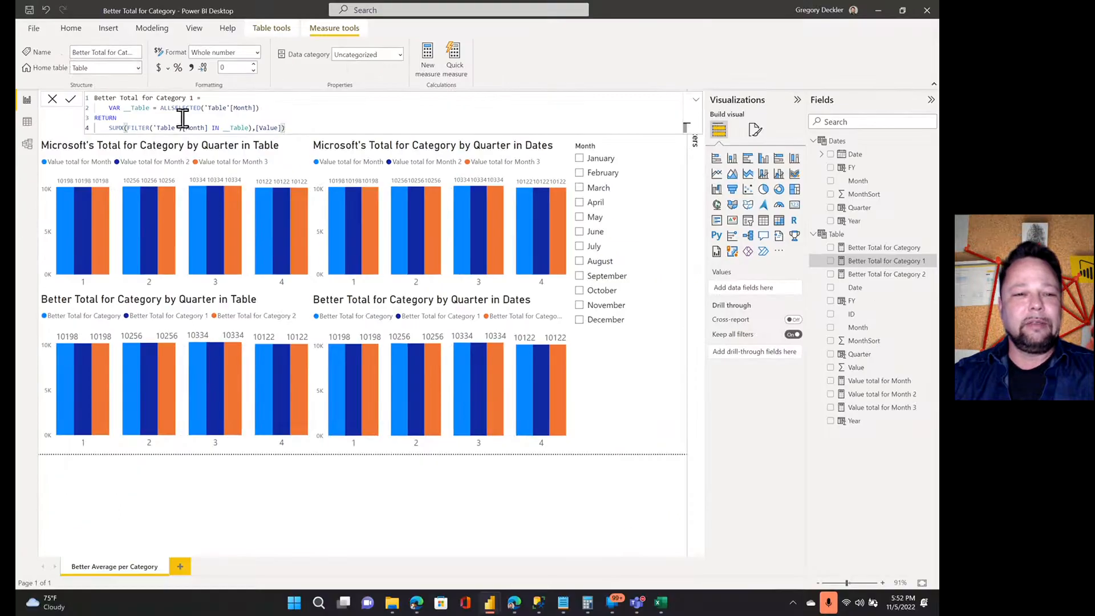
{"action": "left_click", "coordinate": [885, 275]}
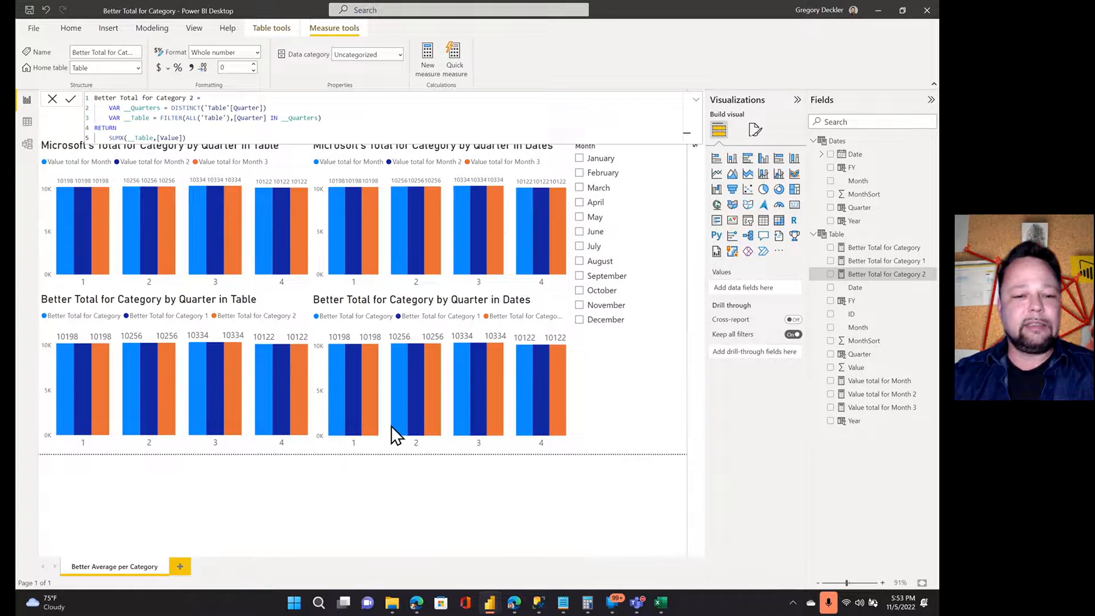
{"action": "left_click", "coordinate": [398, 521]}
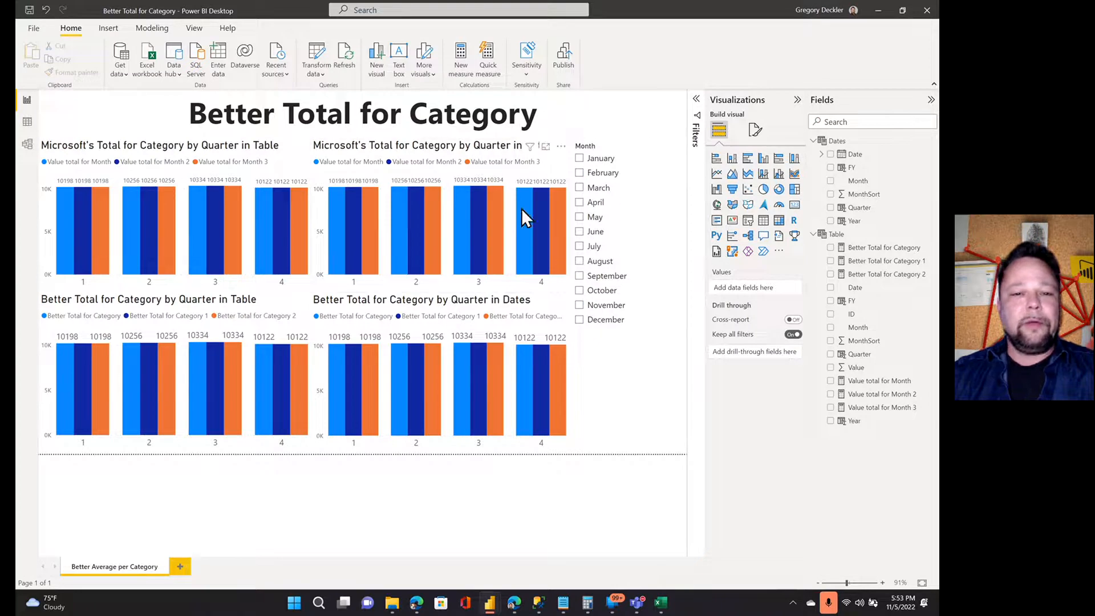
Step: Filter the report to March with the Month slicer and inspect the quarter bars in Microsoft's table-based chart
{"action": "left_click", "coordinate": [579, 189]}
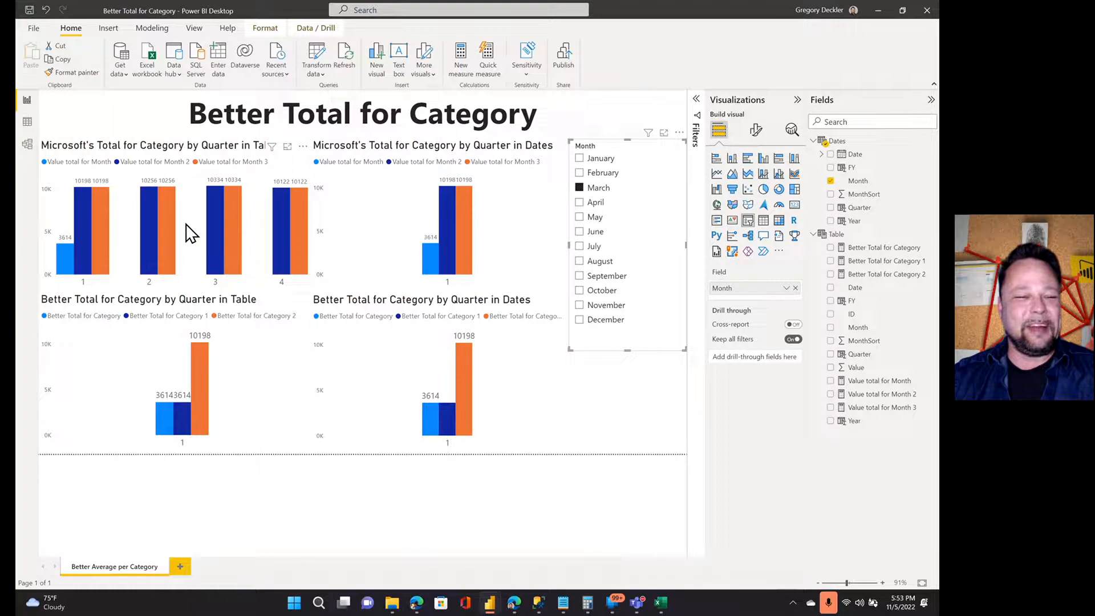
{"action": "mouse_move", "coordinate": [66, 264]}
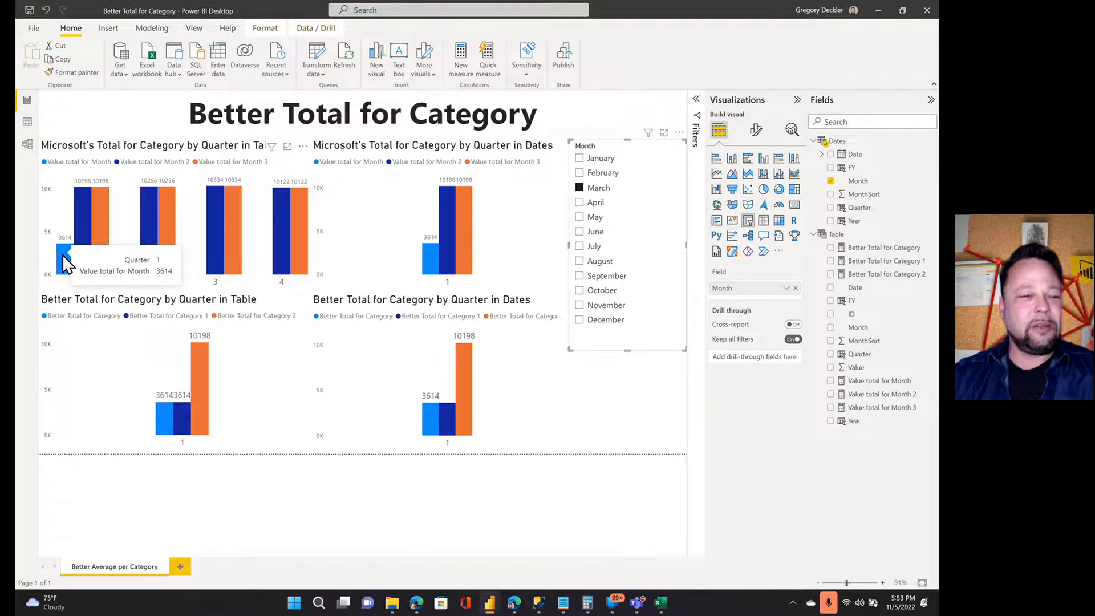
{"action": "mouse_move", "coordinate": [168, 207]}
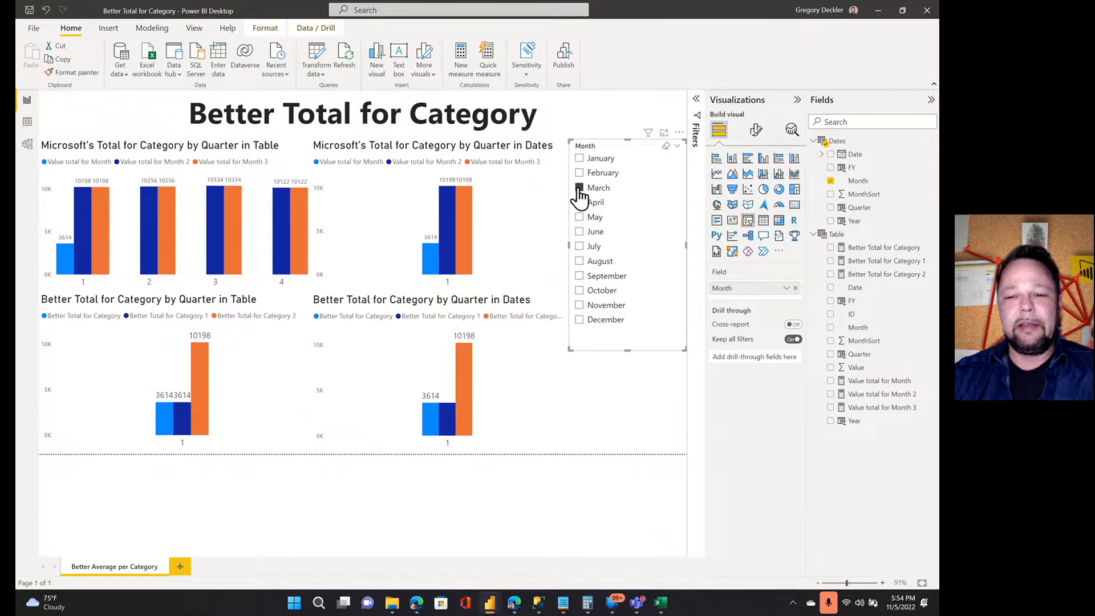
Step: Reopen the DAX formula of Better Total for Category 1 to review its month filtering
{"action": "left_click", "coordinate": [886, 249]}
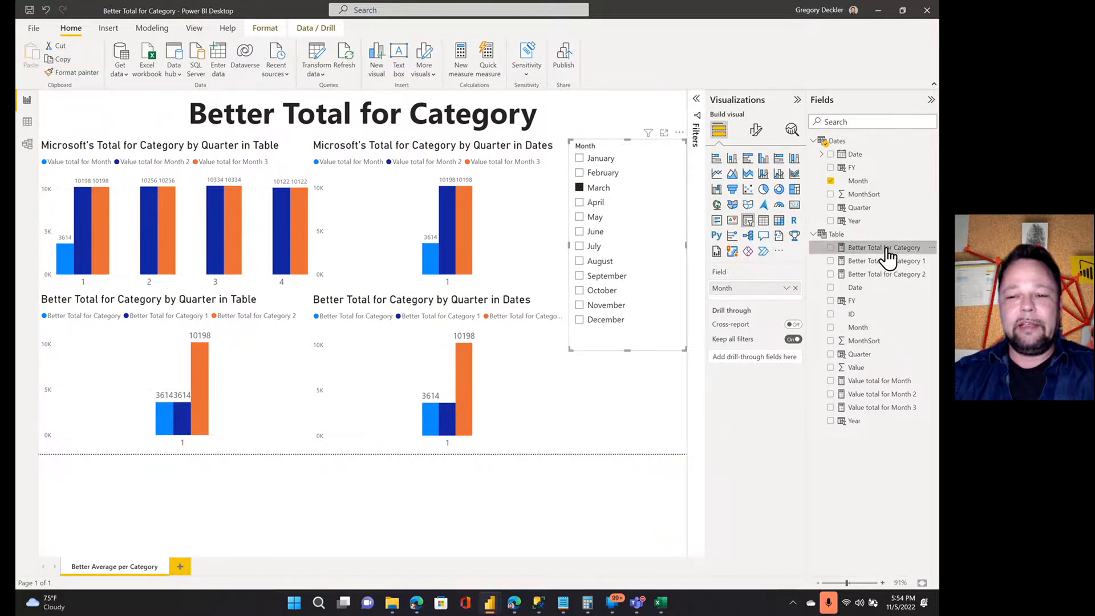
{"action": "left_click", "coordinate": [885, 262]}
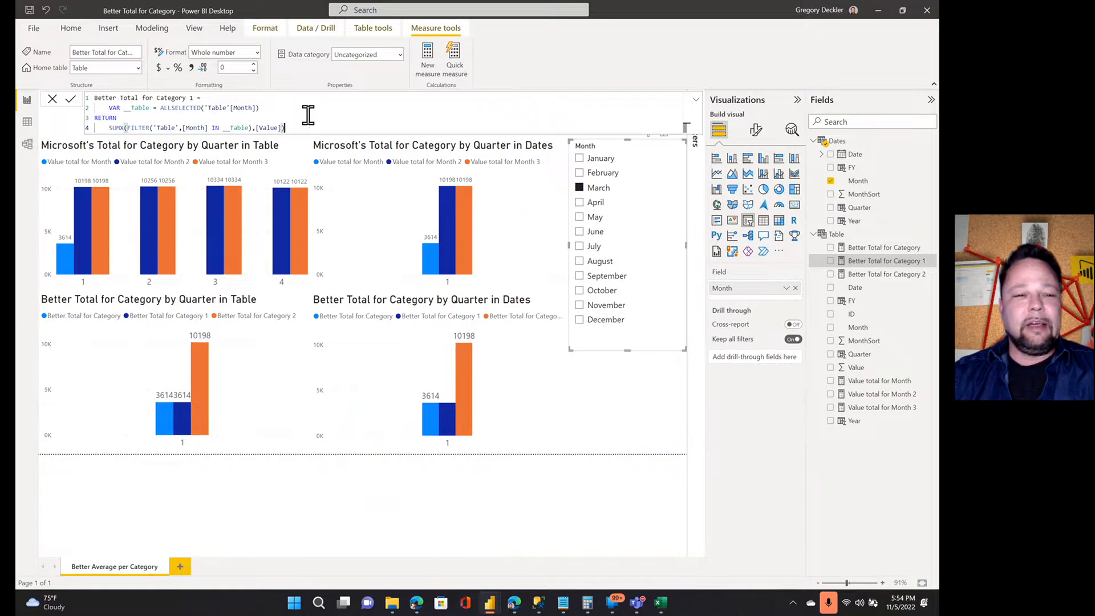
{"action": "left_click", "coordinate": [308, 114]}
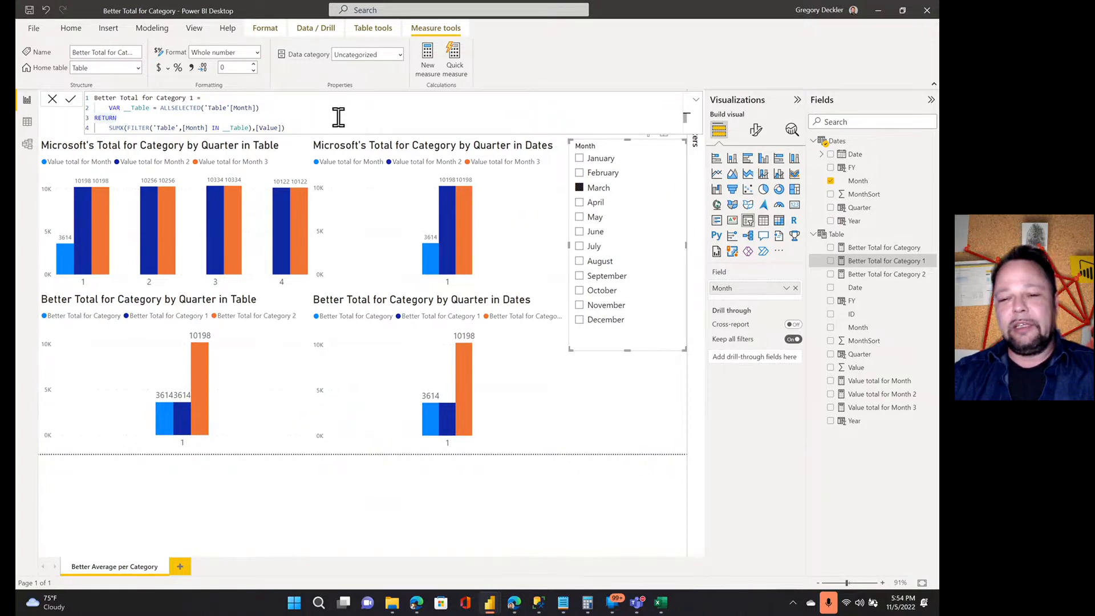